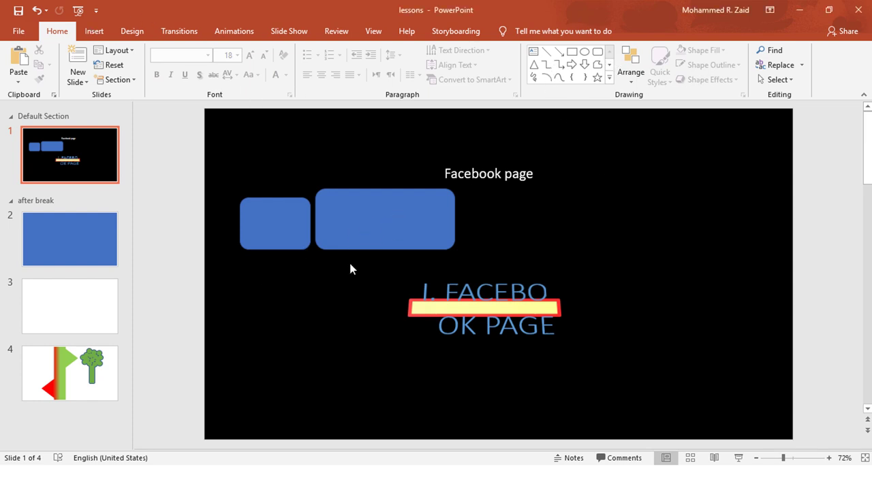
Put the large blue rectangle on the right with the small one just to its left.
{"action": "mouse_move", "coordinate": [350, 231]}
{"action": "left_mouse_down"}
{"action": "mouse_move", "coordinate": [333, 235]}
{"action": "mouse_move", "coordinate": [287, 177]}
{"action": "mouse_move", "coordinate": [370, 226]}
{"action": "left_mouse_up"}
{"action": "left_click", "coordinate": [284, 306]}
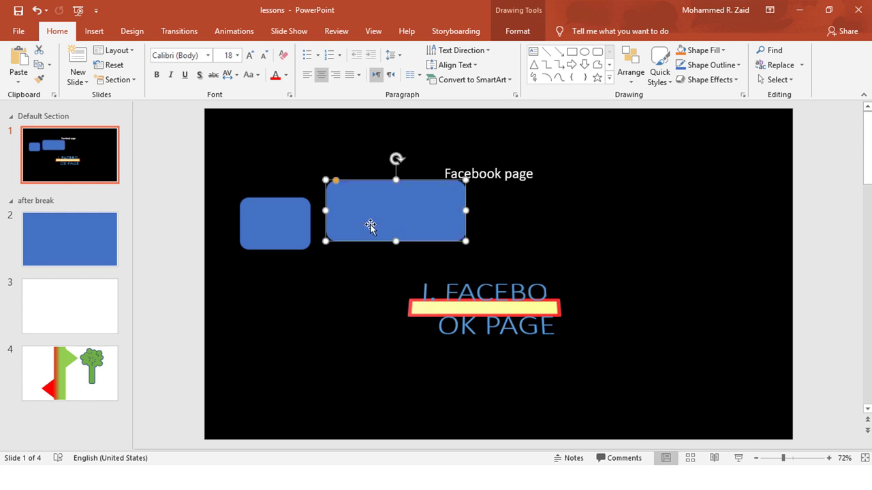
{"action": "left_click_drag", "start_coordinate": [370, 226], "coordinate": [364, 230]}
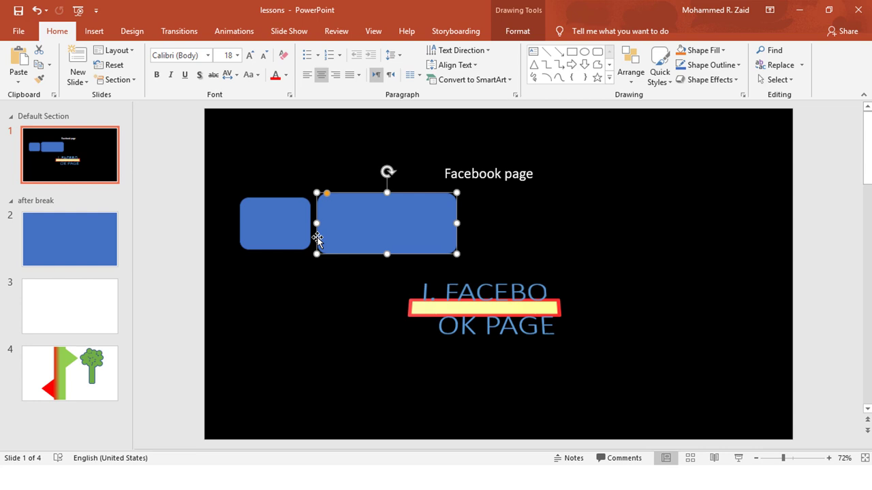
{"action": "left_click_drag", "start_coordinate": [350, 229], "coordinate": [651, 234]}
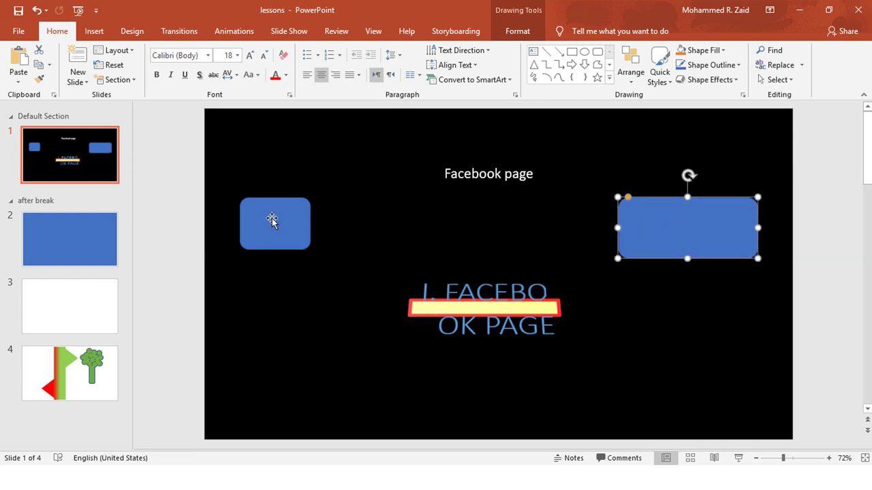
{"action": "left_click_drag", "start_coordinate": [272, 220], "coordinate": [562, 224]}
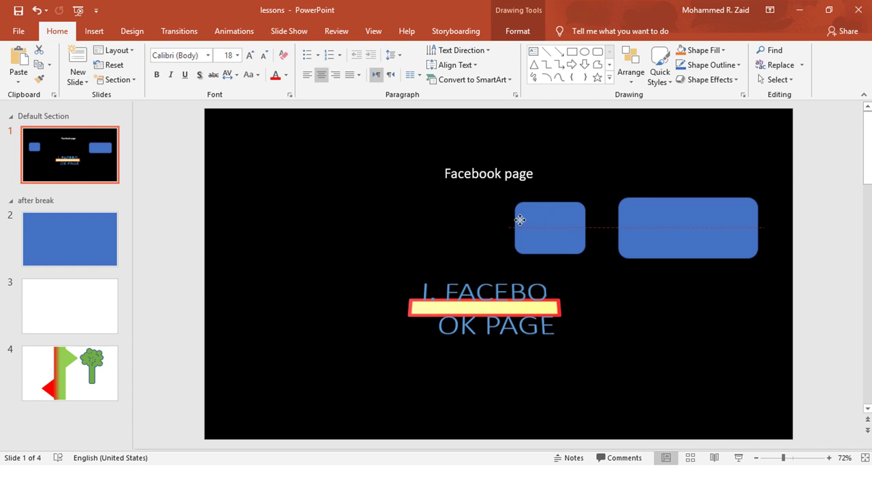
Move both rectangles left together and select the pair.
{"action": "left_click", "coordinate": [660, 225], "text": "shift"}
{"action": "mouse_move", "coordinate": [660, 224]}
{"action": "left_mouse_down"}
{"action": "mouse_move", "coordinate": [360, 223]}
{"action": "mouse_move", "coordinate": [384, 224]}
{"action": "left_mouse_up"}
{"action": "left_click", "coordinate": [490, 216]}
{"action": "left_click", "coordinate": [404, 228]}
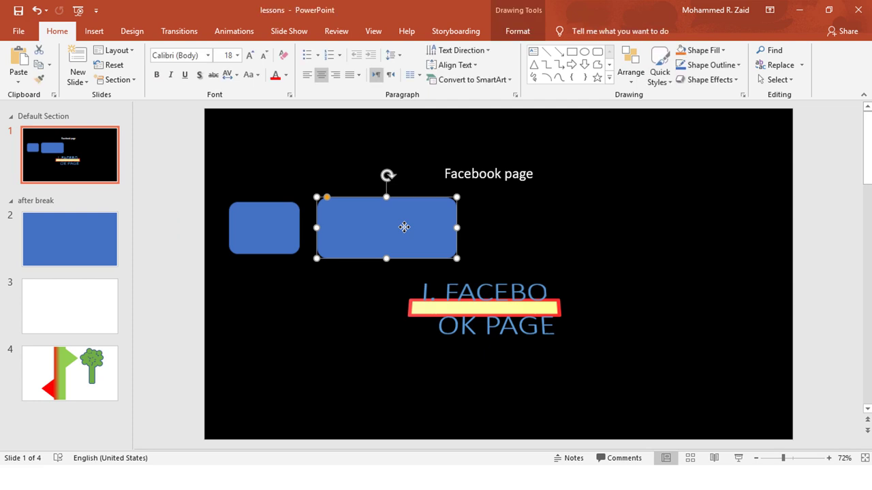
{"action": "left_click", "coordinate": [264, 227], "text": "shift"}
Group the two blue rectangles and nudge the group slightly left.
{"action": "right_click", "coordinate": [265, 226]}
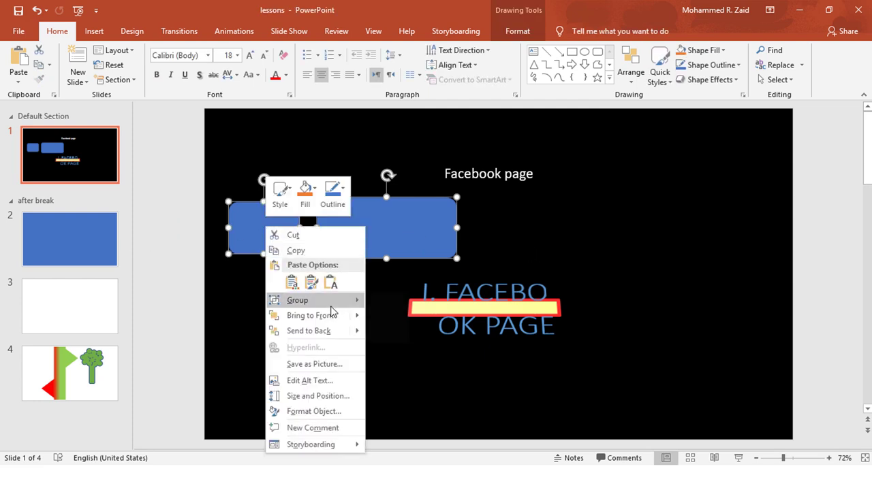
{"action": "mouse_move", "coordinate": [330, 305]}
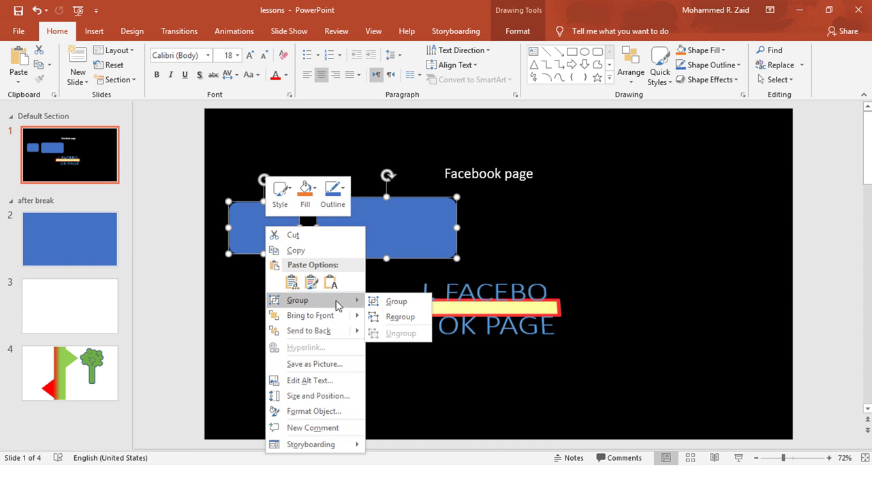
{"action": "left_click", "coordinate": [374, 302]}
{"action": "mouse_move", "coordinate": [349, 237]}
{"action": "left_mouse_down"}
{"action": "mouse_move", "coordinate": [337, 241]}
{"action": "mouse_move", "coordinate": [414, 227]}
{"action": "mouse_move", "coordinate": [385, 208]}
{"action": "mouse_move", "coordinate": [357, 232]}
{"action": "left_mouse_up"}
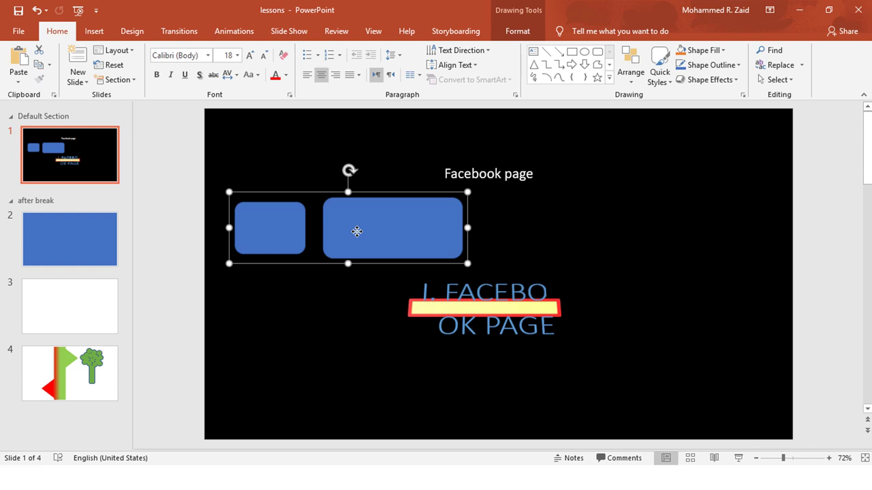
Ungroup the rectangles back into separate shapes.
{"action": "right_click", "coordinate": [356, 232]}
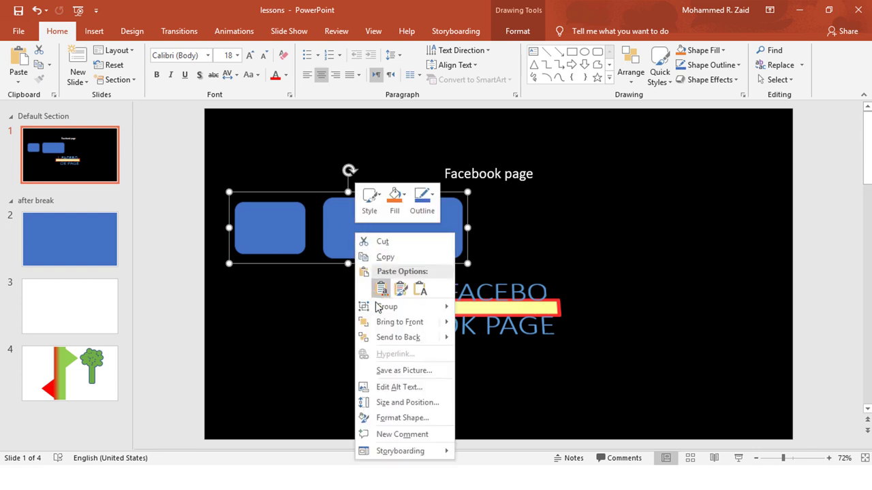
{"action": "mouse_move", "coordinate": [381, 311]}
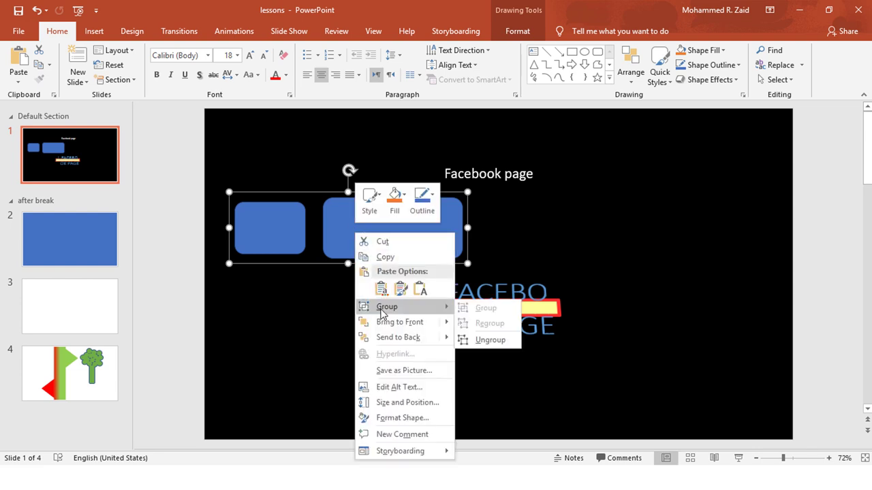
{"action": "left_click", "coordinate": [496, 347]}
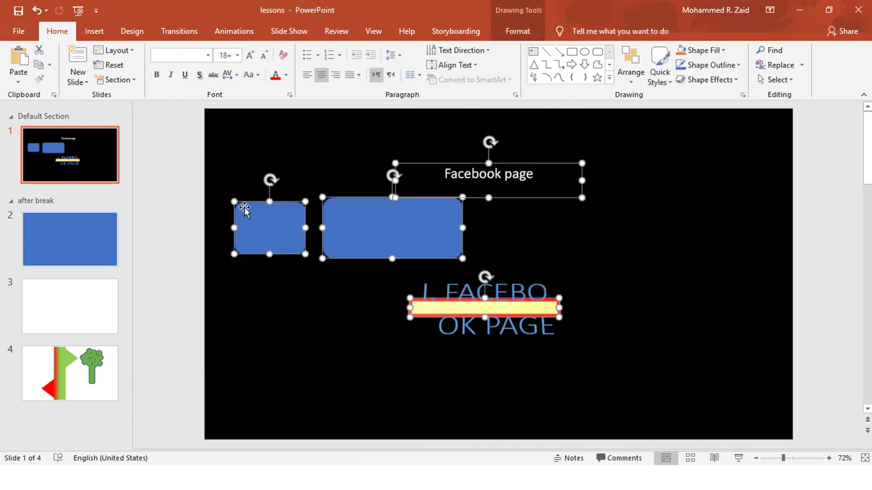
Move the yellow bar and 'I. FACEBOOK PAGE' heading down and to the right.
{"action": "right_click", "coordinate": [250, 218]}
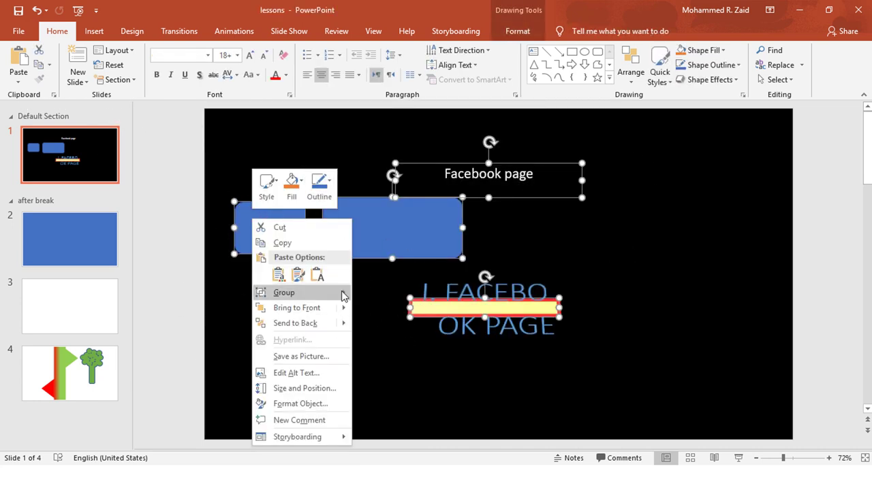
{"action": "mouse_move", "coordinate": [340, 295]}
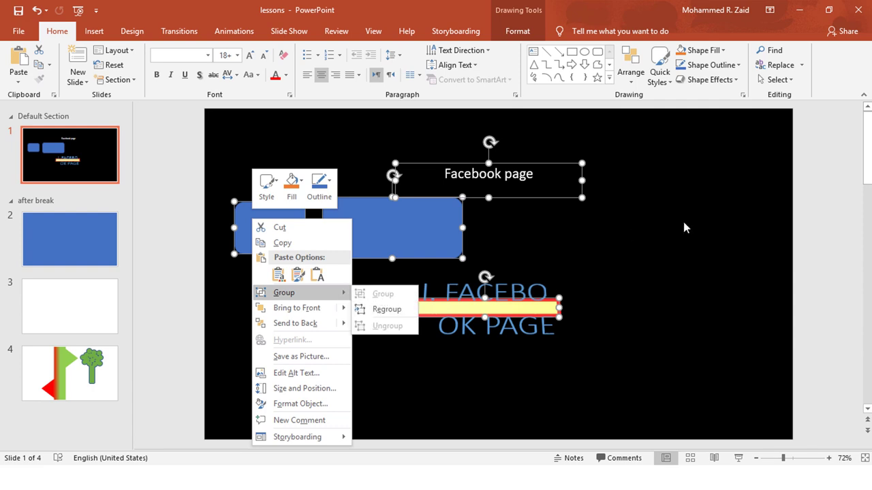
{"action": "key", "text": "Escape"}
{"action": "key", "text": "Escape"}
{"action": "left_click", "coordinate": [423, 310]}
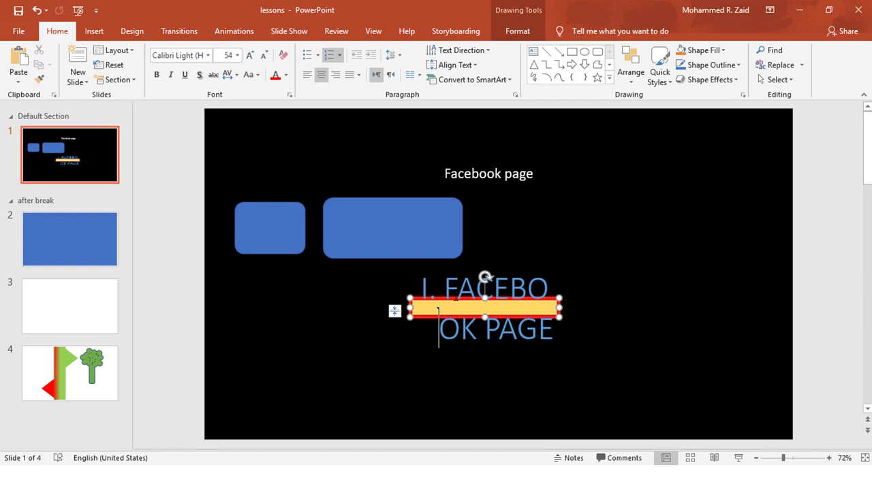
{"action": "left_click_drag", "start_coordinate": [423, 301], "coordinate": [489, 317]}
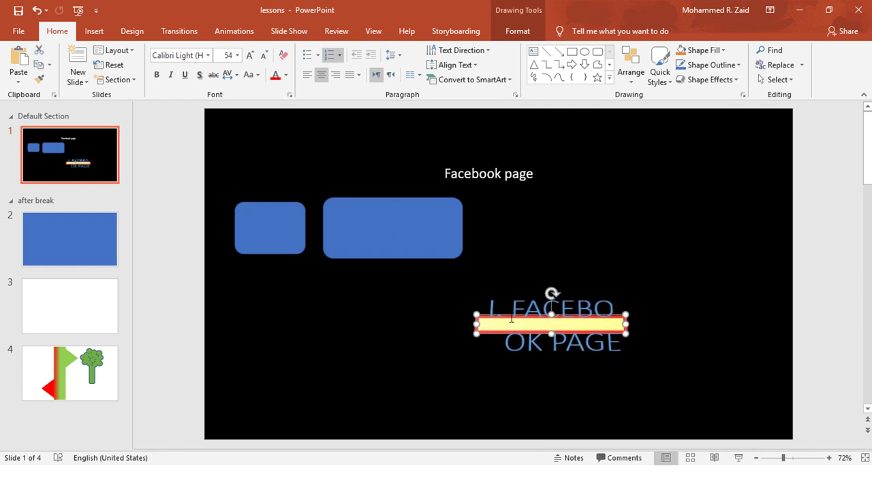
Bring the yellow bar to the front.
{"action": "right_click", "coordinate": [509, 315]}
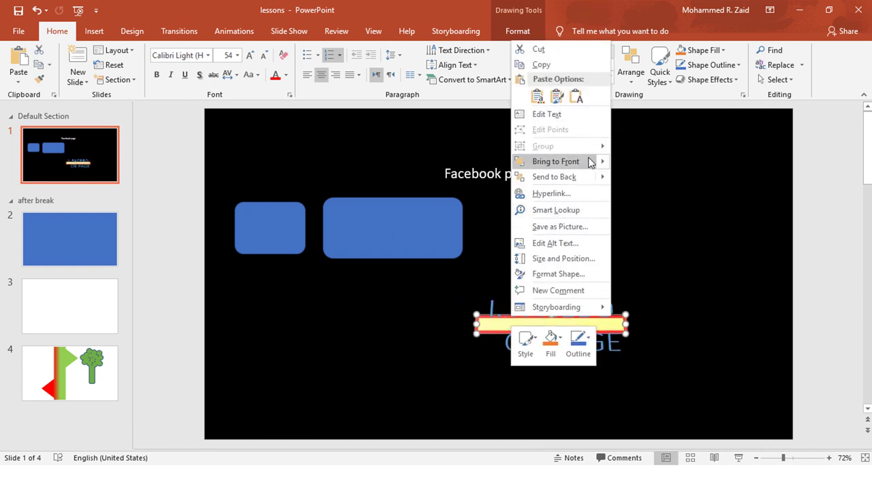
{"action": "left_click", "coordinate": [583, 162]}
{"action": "right_click", "coordinate": [514, 308]}
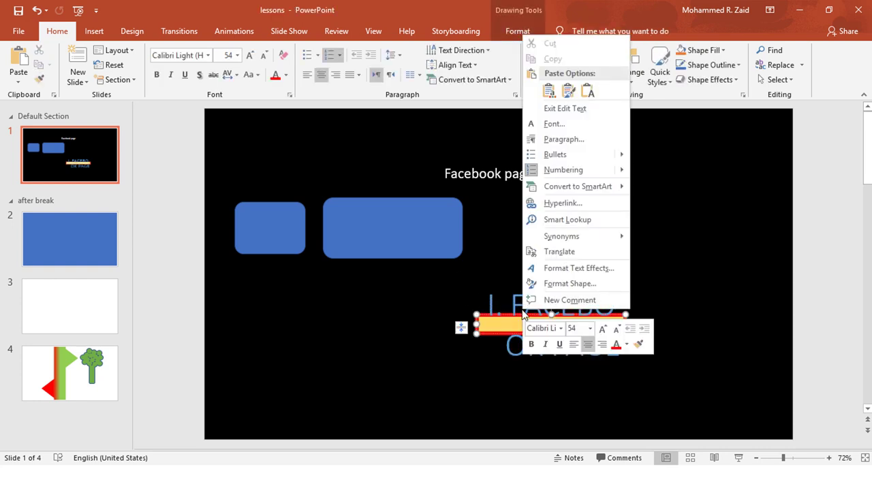
{"action": "left_click", "coordinate": [378, 327]}
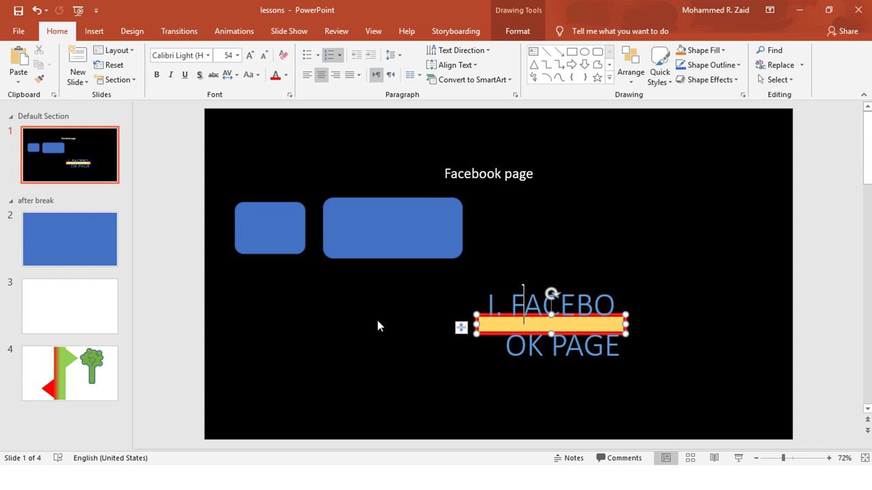
Butt the large rectangle against the small one and group the two blue rectangles.
{"action": "mouse_move", "coordinate": [352, 218]}
{"action": "left_mouse_down"}
{"action": "mouse_move", "coordinate": [334, 219]}
{"action": "mouse_move", "coordinate": [346, 218]}
{"action": "left_mouse_up"}
{"action": "left_click_drag", "start_coordinate": [521, 252], "coordinate": [262, 204]}
{"action": "left_click_drag", "start_coordinate": [205, 292], "coordinate": [504, 172]}
{"action": "right_click", "coordinate": [411, 244]}
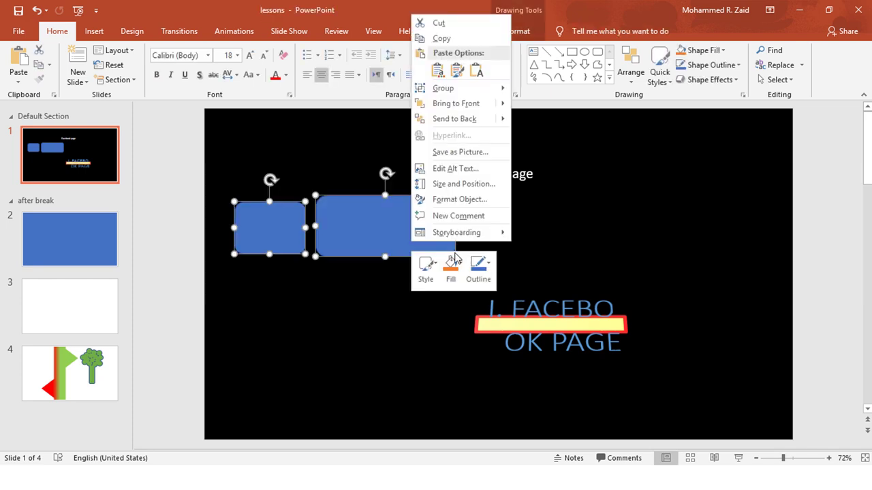
{"action": "mouse_move", "coordinate": [470, 88]}
{"action": "left_click", "coordinate": [541, 88]}
{"action": "left_click", "coordinate": [559, 166]}
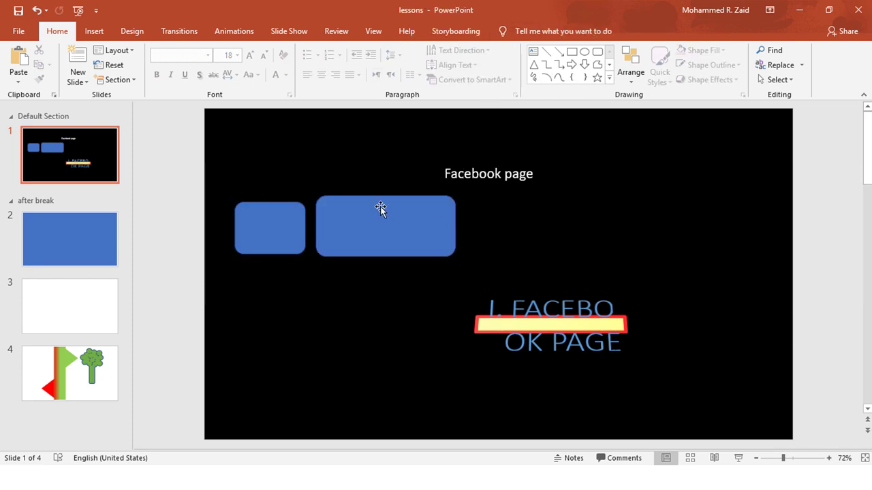
Move the group right, beneath the Facebook page title, and reselect it.
{"action": "left_click_drag", "start_coordinate": [380, 206], "coordinate": [676, 224]}
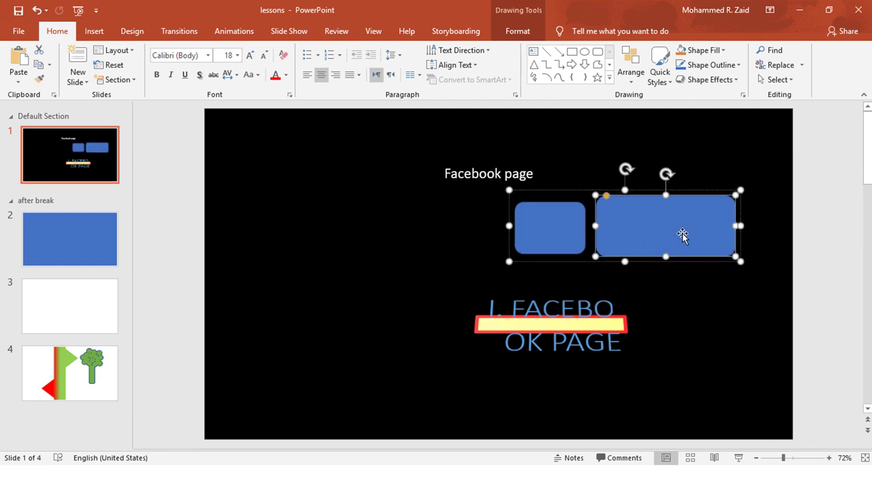
{"action": "left_click", "coordinate": [562, 225]}
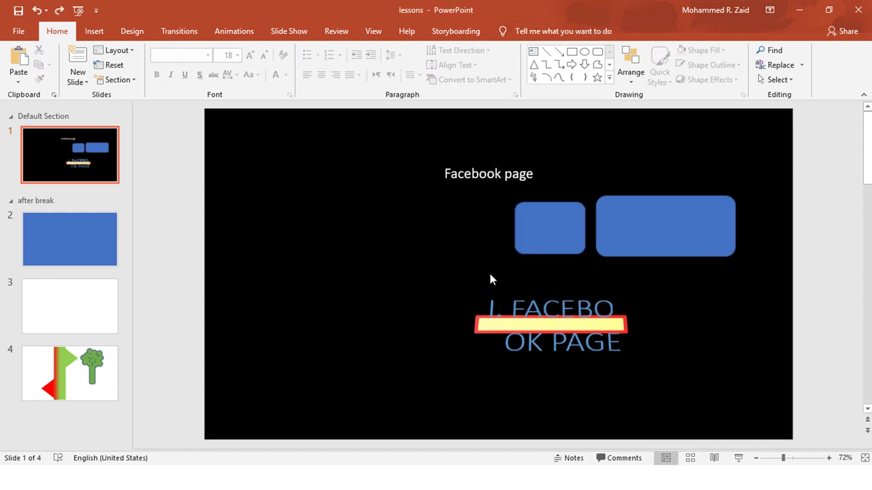
{"action": "left_click_drag", "start_coordinate": [490, 273], "coordinate": [766, 188]}
Fill the group with the RamadanDesign picture from Recent files via Format Shape.
{"action": "right_click", "coordinate": [679, 227]}
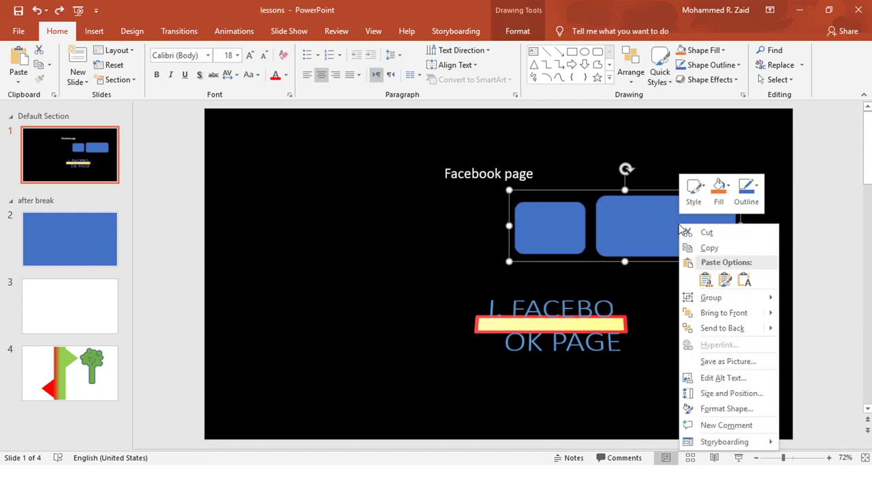
{"action": "left_click", "coordinate": [726, 412]}
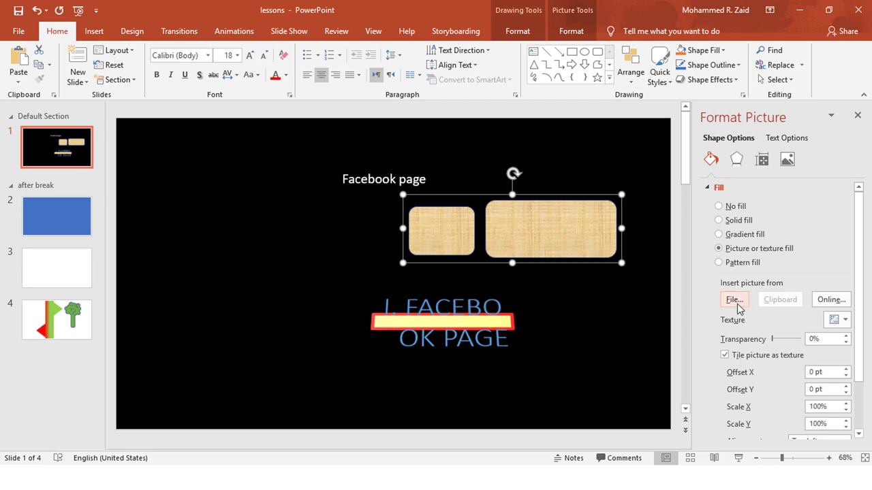
{"action": "left_click", "coordinate": [734, 304]}
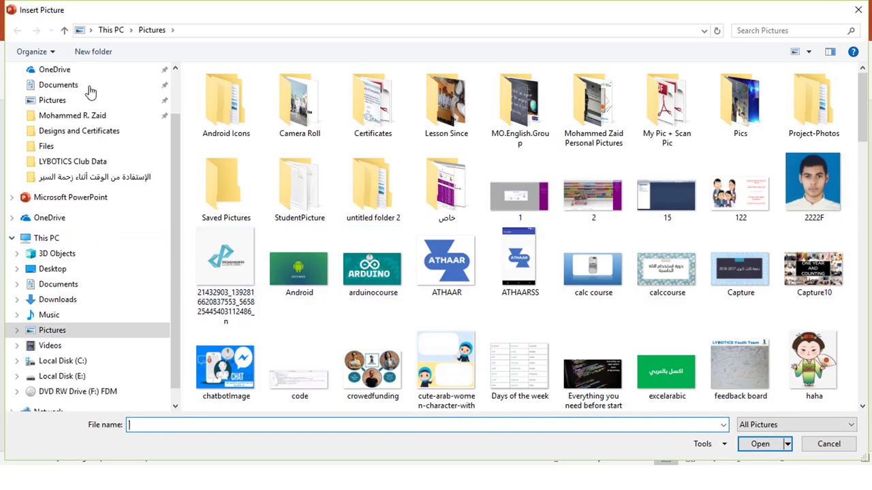
{"action": "scroll", "coordinate": [90, 89], "scroll_direction": "up", "scroll_amount": 2}
{"action": "left_click", "coordinate": [89, 83]}
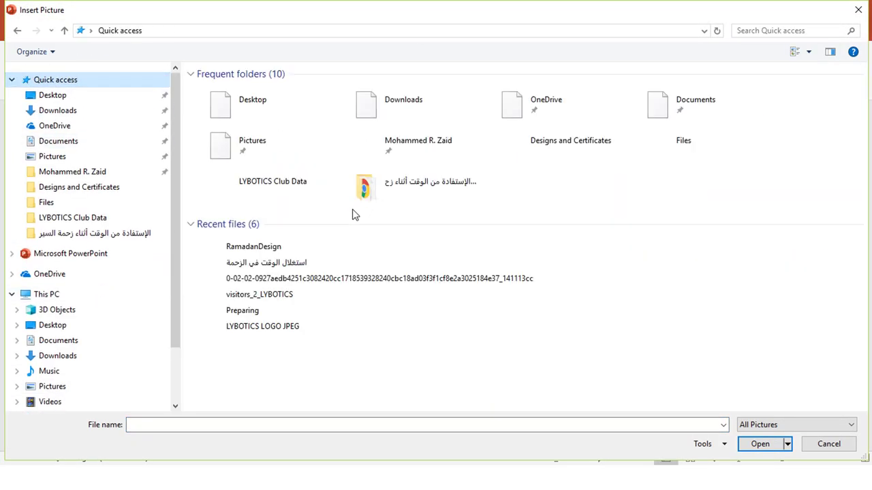
{"action": "double_click", "coordinate": [262, 247]}
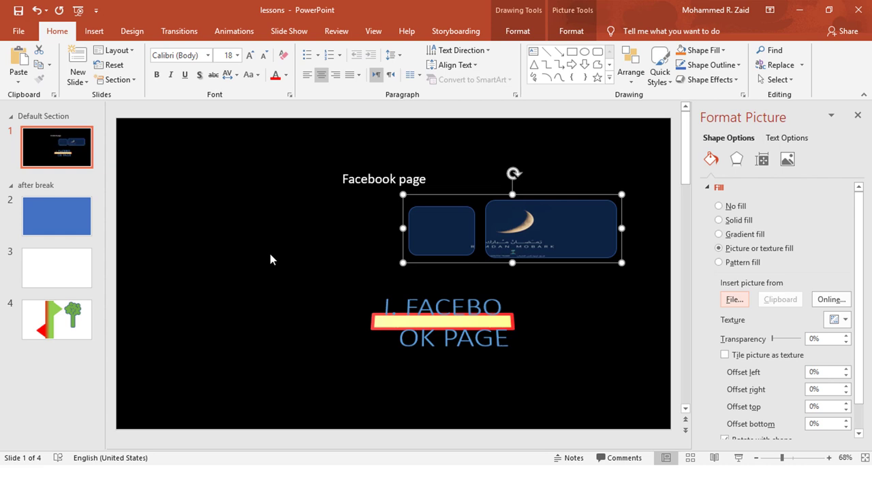
{"action": "key", "text": "ctrl+z"}
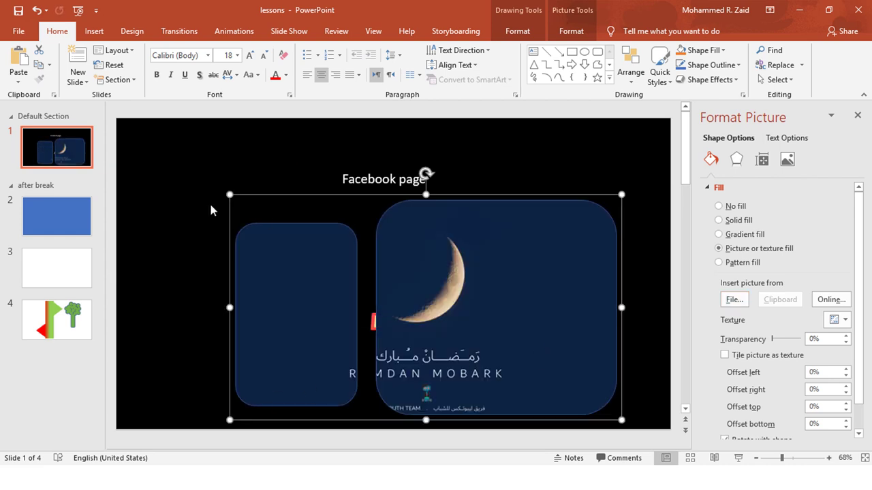
{"action": "left_click", "coordinate": [211, 210]}
Shift the picture panels up-right; move the Facebook page text and yellow banner bottom-left.
{"action": "mouse_move", "coordinate": [496, 303]}
{"action": "left_mouse_down"}
{"action": "mouse_move", "coordinate": [515, 221]}
{"action": "mouse_move", "coordinate": [539, 224]}
{"action": "mouse_move", "coordinate": [523, 227]}
{"action": "left_mouse_up"}
{"action": "left_click", "coordinate": [387, 211]}
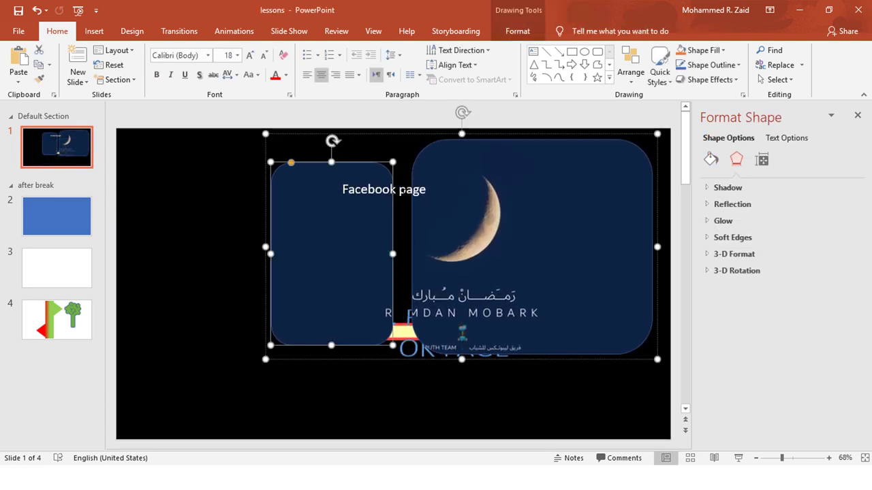
{"action": "left_click", "coordinate": [399, 177]}
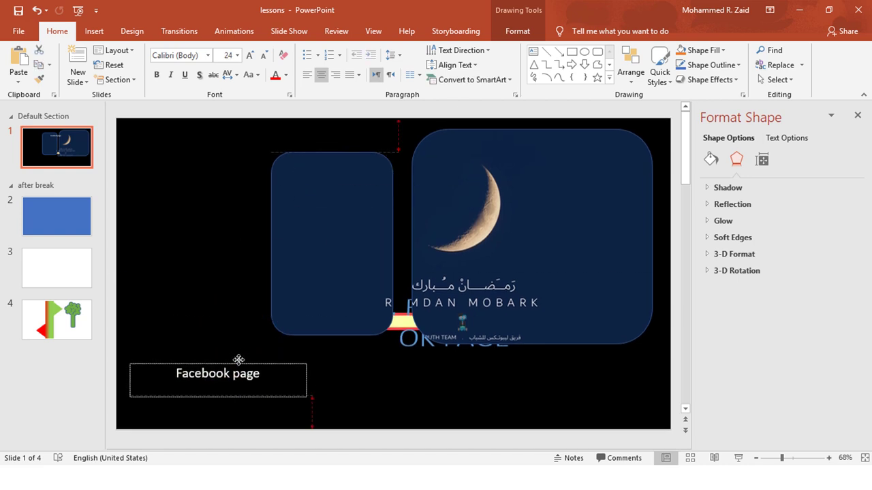
{"action": "left_click_drag", "start_coordinate": [406, 169], "coordinate": [225, 378]}
{"action": "left_click", "coordinate": [402, 317]}
{"action": "left_click_drag", "start_coordinate": [402, 317], "coordinate": [159, 381]}
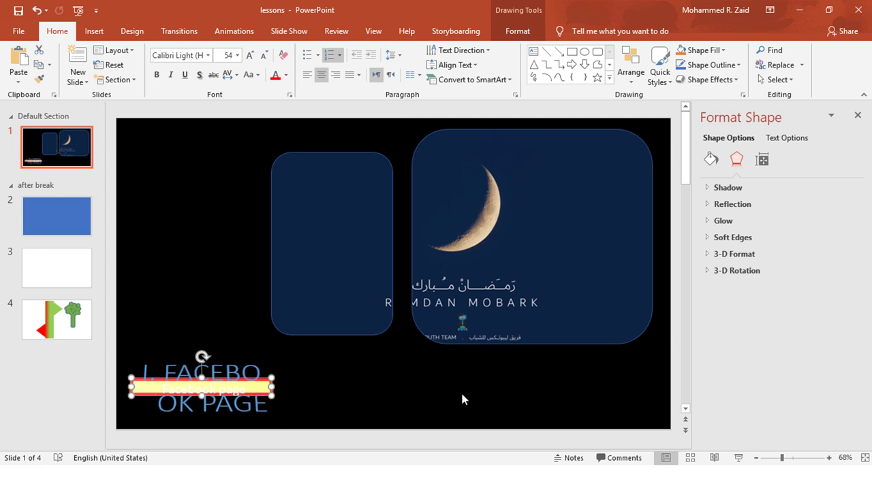
Resize the moon panel into a tall, narrow portrait column.
{"action": "left_click", "coordinate": [461, 394]}
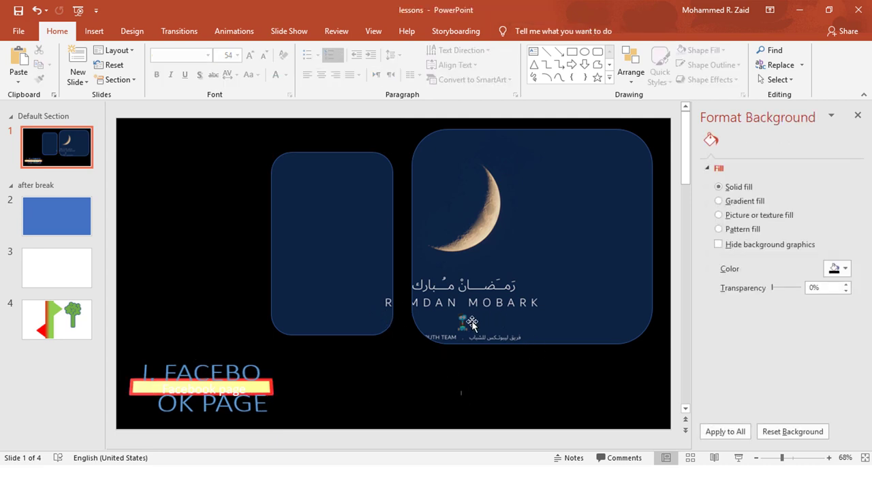
{"action": "left_click", "coordinate": [334, 303]}
{"action": "left_click_drag", "start_coordinate": [352, 304], "coordinate": [380, 251]}
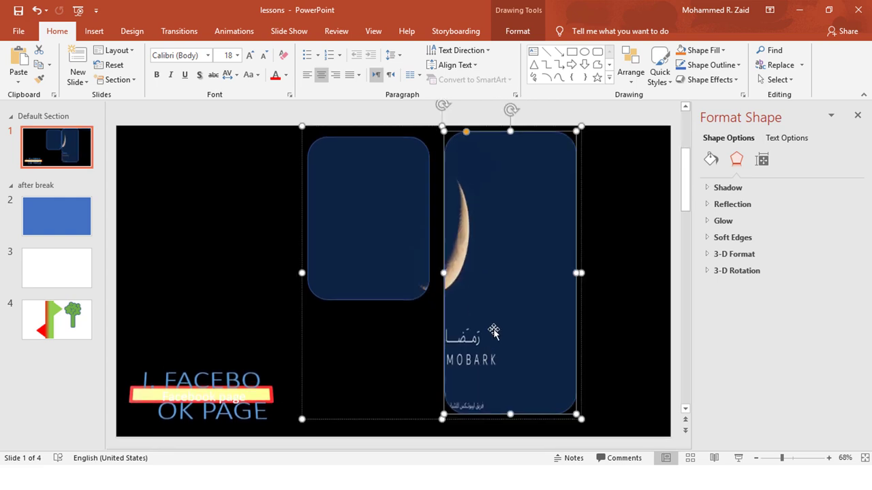
Place the small left panel beside the moon panel and enlarge it leftward and downward.
{"action": "mouse_move", "coordinate": [369, 248]}
{"action": "left_mouse_down"}
{"action": "mouse_move", "coordinate": [365, 267]}
{"action": "mouse_move", "coordinate": [369, 205]}
{"action": "left_mouse_up"}
{"action": "left_click_drag", "start_coordinate": [369, 195], "coordinate": [381, 215]}
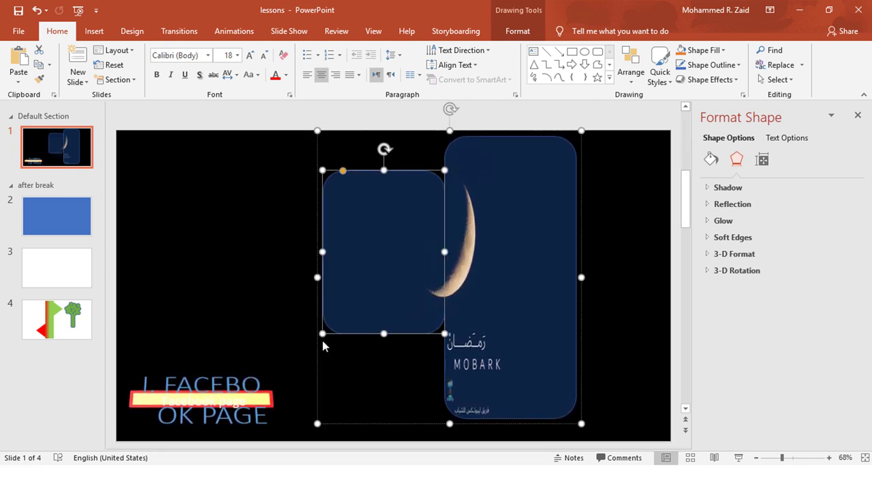
{"action": "left_click_drag", "start_coordinate": [322, 331], "coordinate": [304, 423]}
{"action": "left_click_drag", "start_coordinate": [377, 357], "coordinate": [378, 306]}
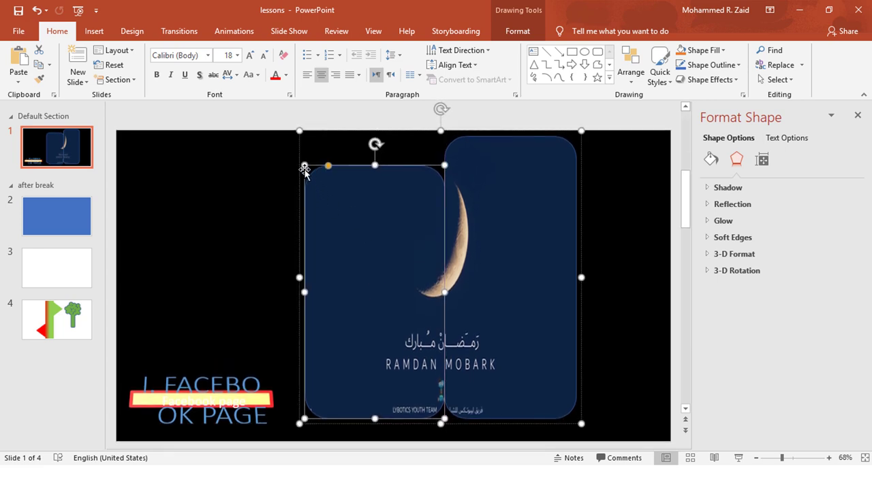
{"action": "left_click_drag", "start_coordinate": [304, 165], "coordinate": [254, 175]}
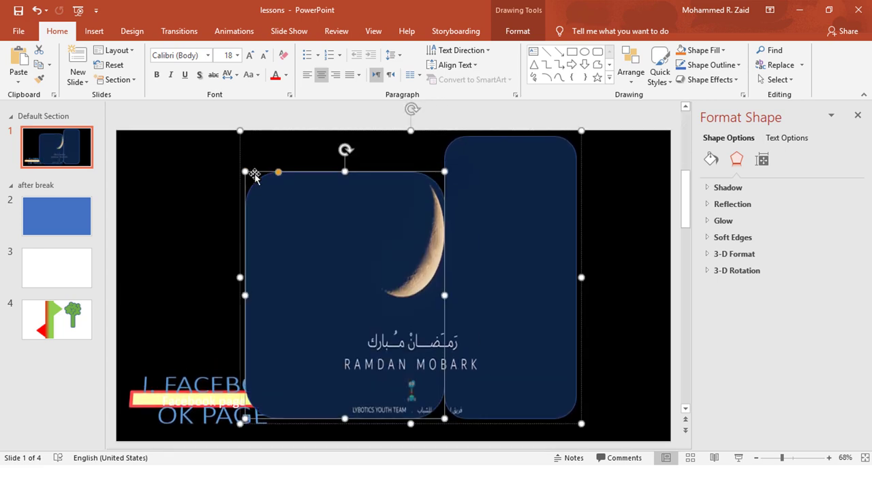